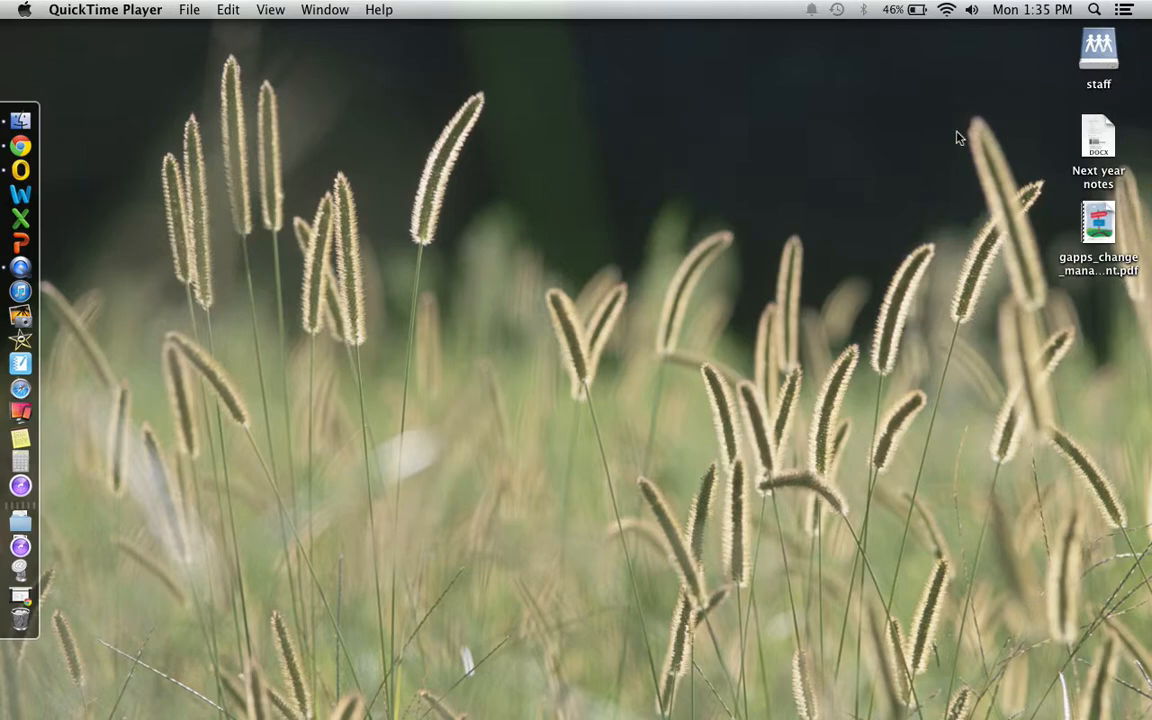
# Connect to the server smb://mte-academic and mount its "users" volume.
pyautogui.click(238, 88)
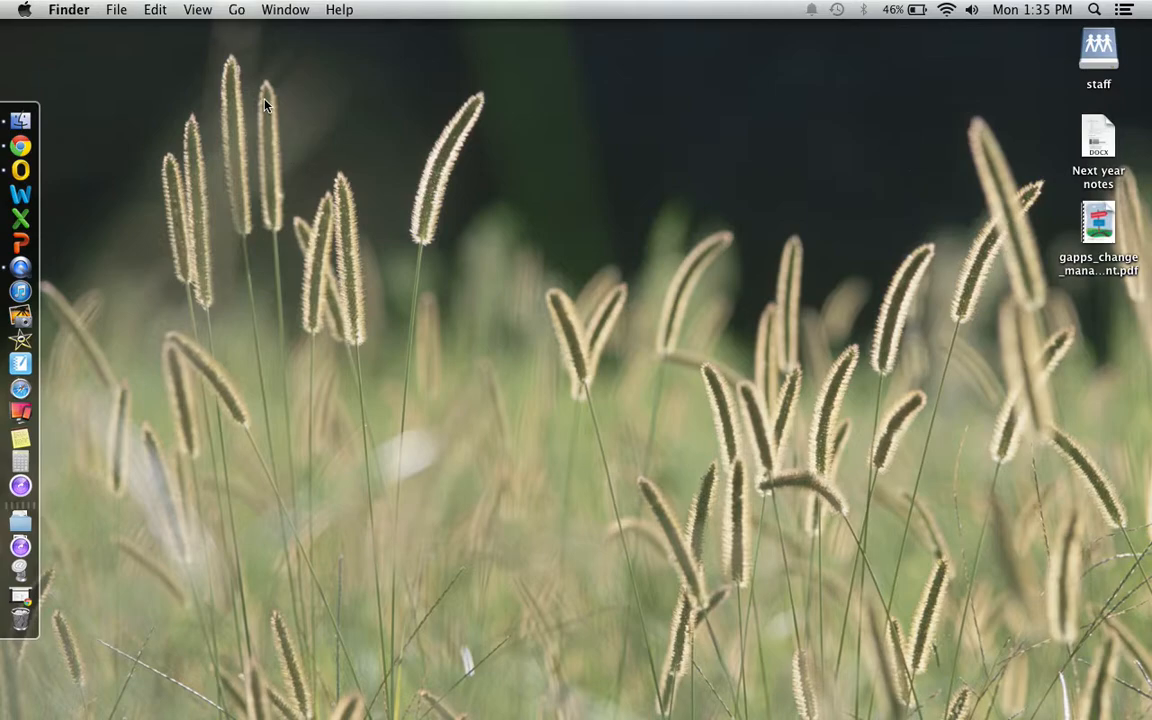
pyautogui.click(238, 11)
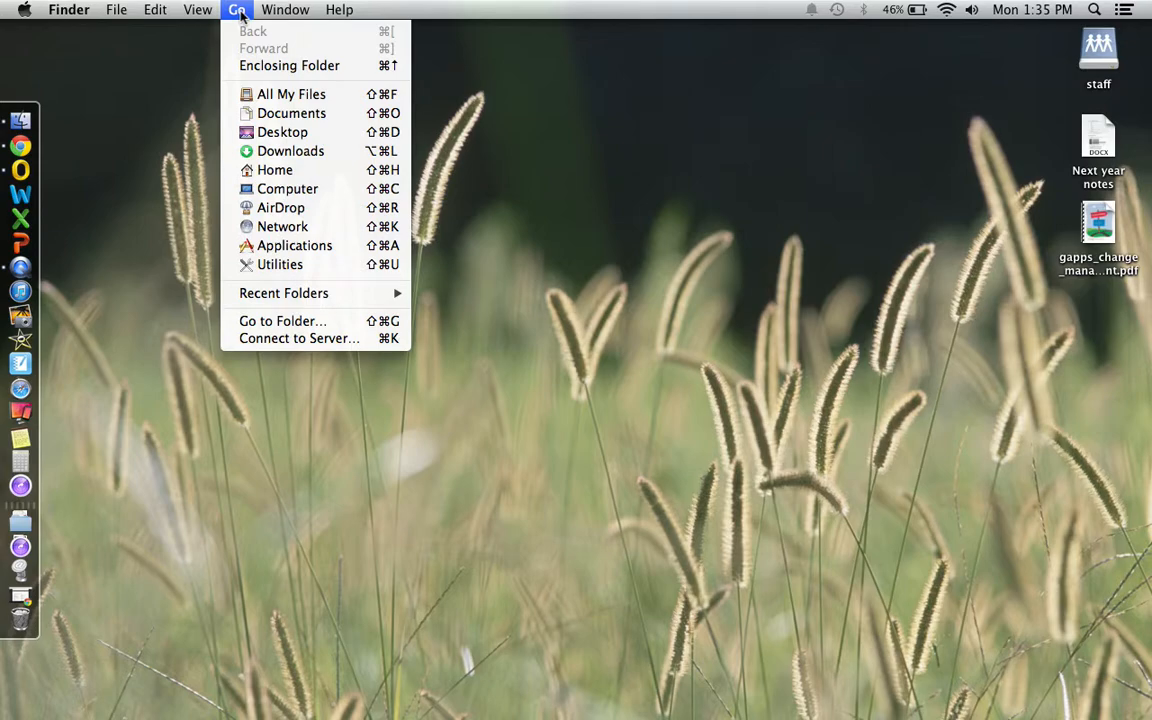
pyautogui.click(270, 344)
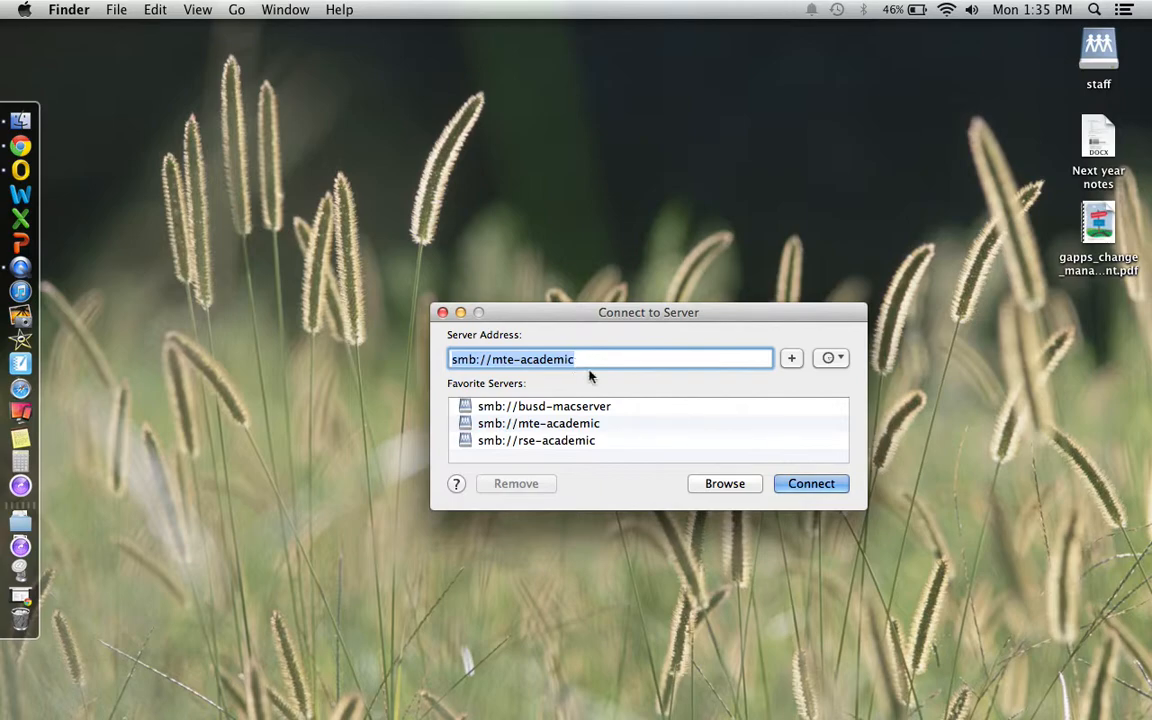
pyautogui.click(813, 485)
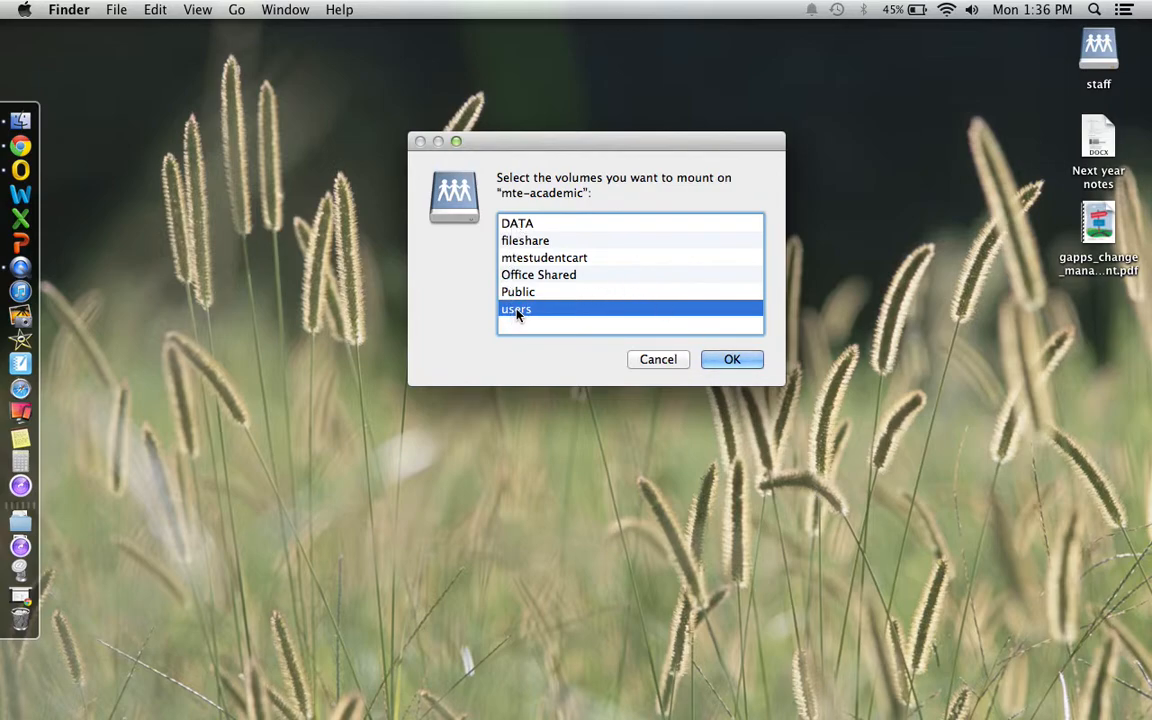
pyautogui.click(732, 361)
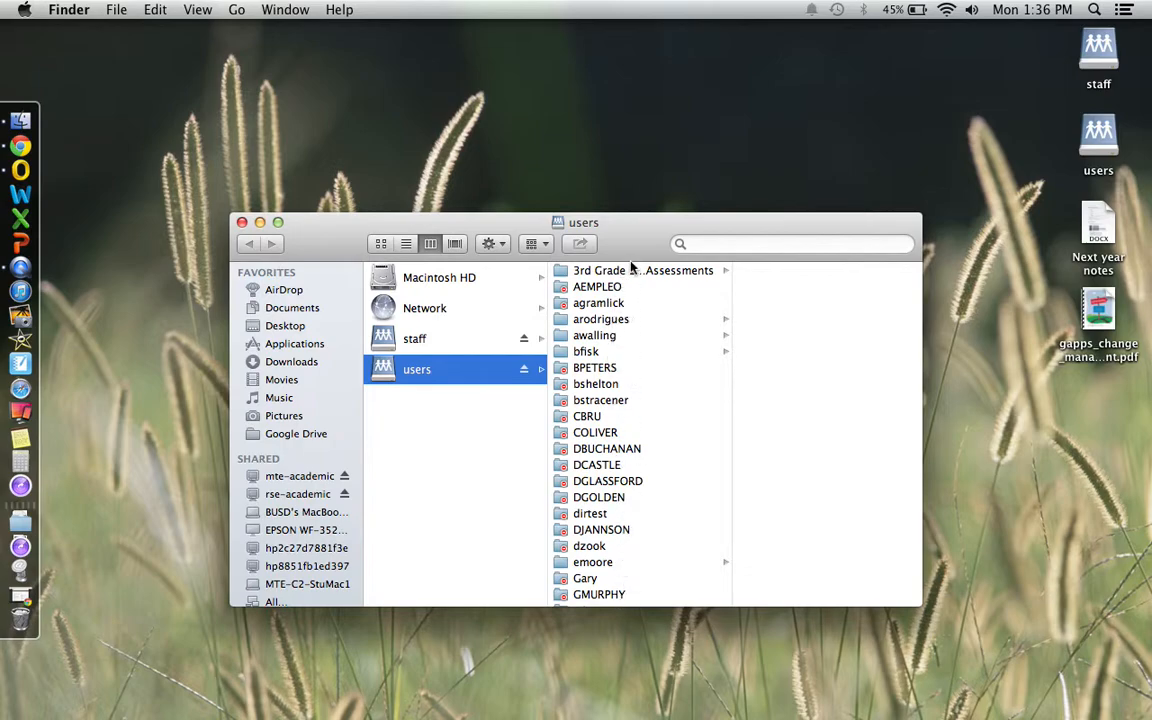
# Look through the list of staff folders on the "users" volume, and close its window.
pyautogui.scroll(-3, 636, 490)
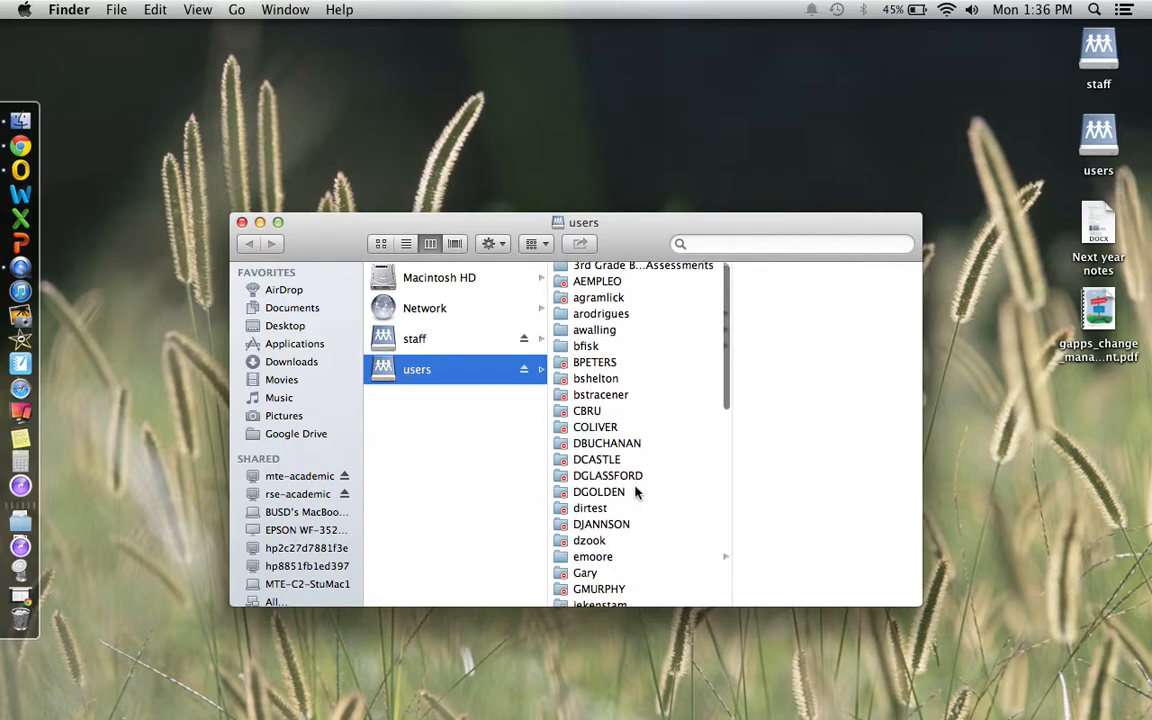
pyautogui.scroll(-10, 636, 490)
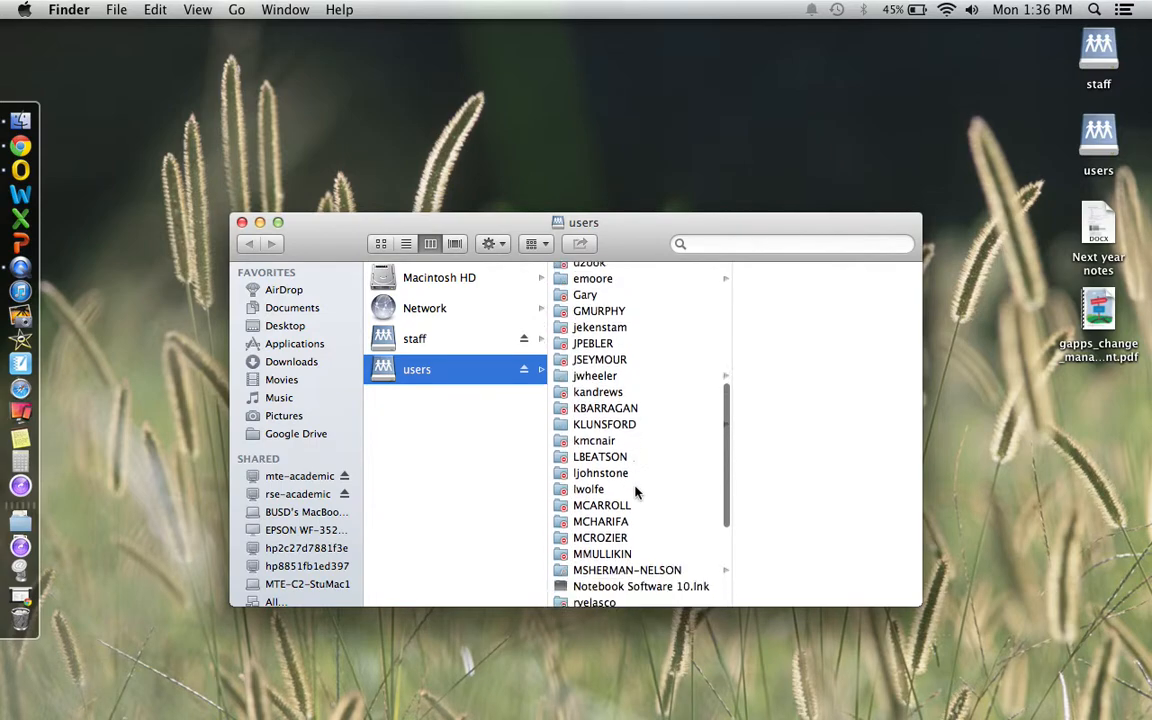
pyautogui.scroll(-5, 636, 490)
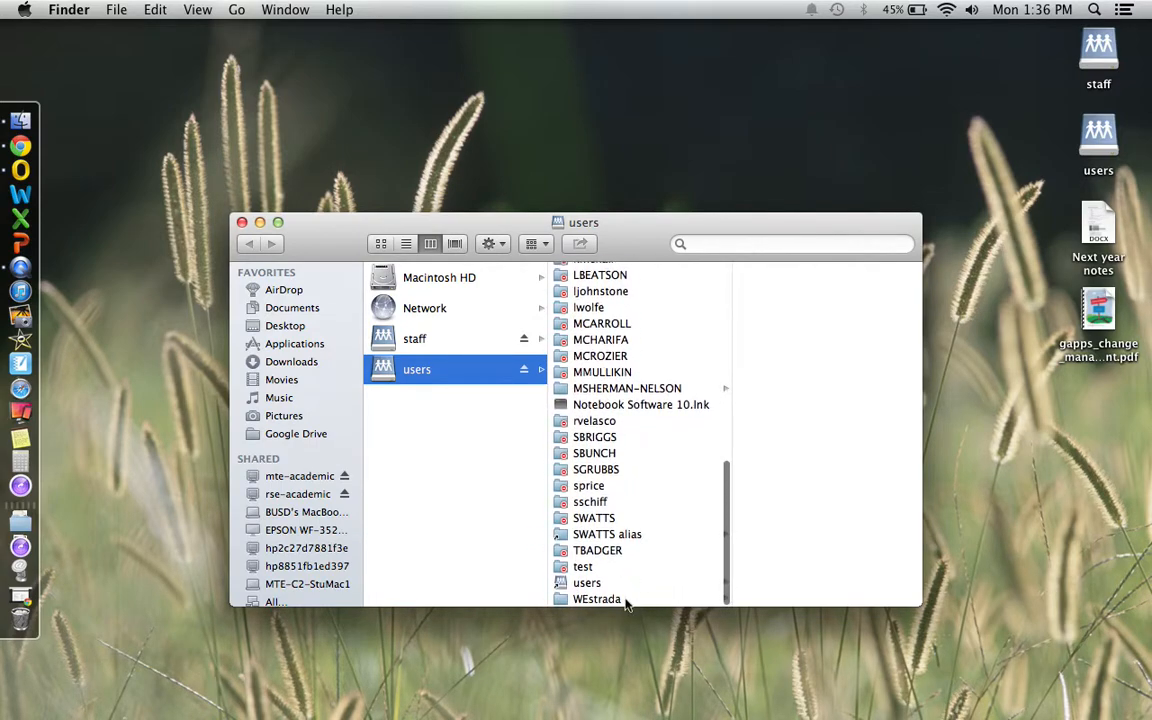
pyautogui.scroll(5, 624, 362)
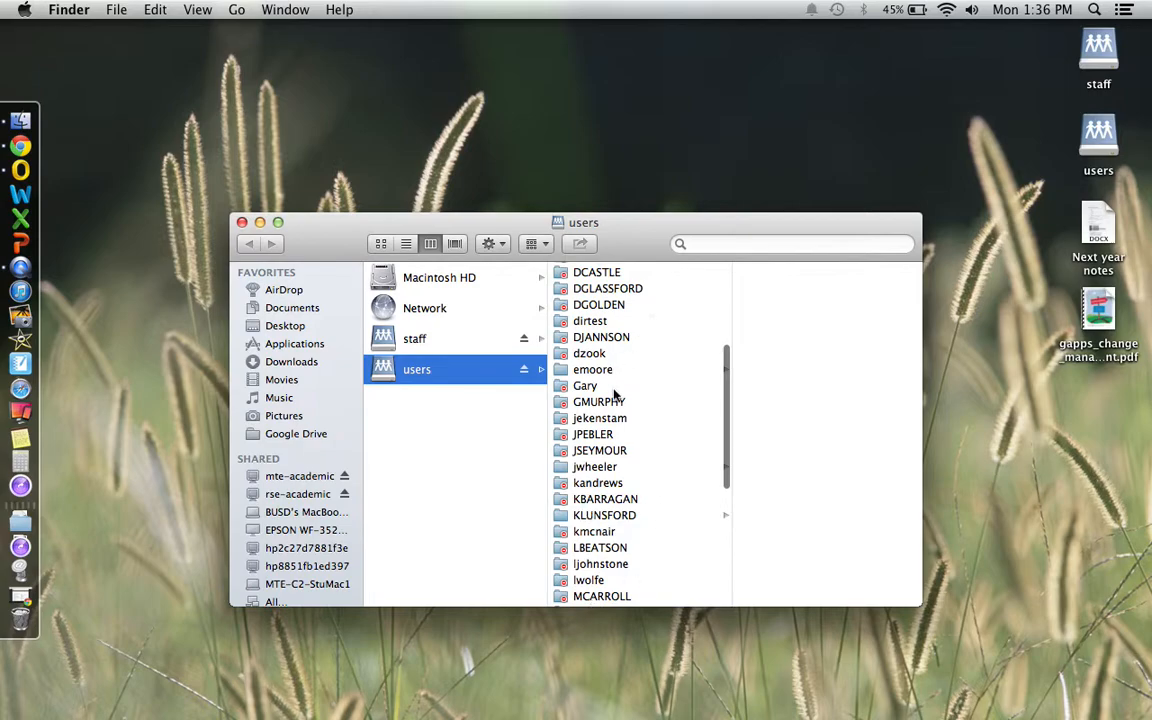
pyautogui.scroll(-5, 592, 525)
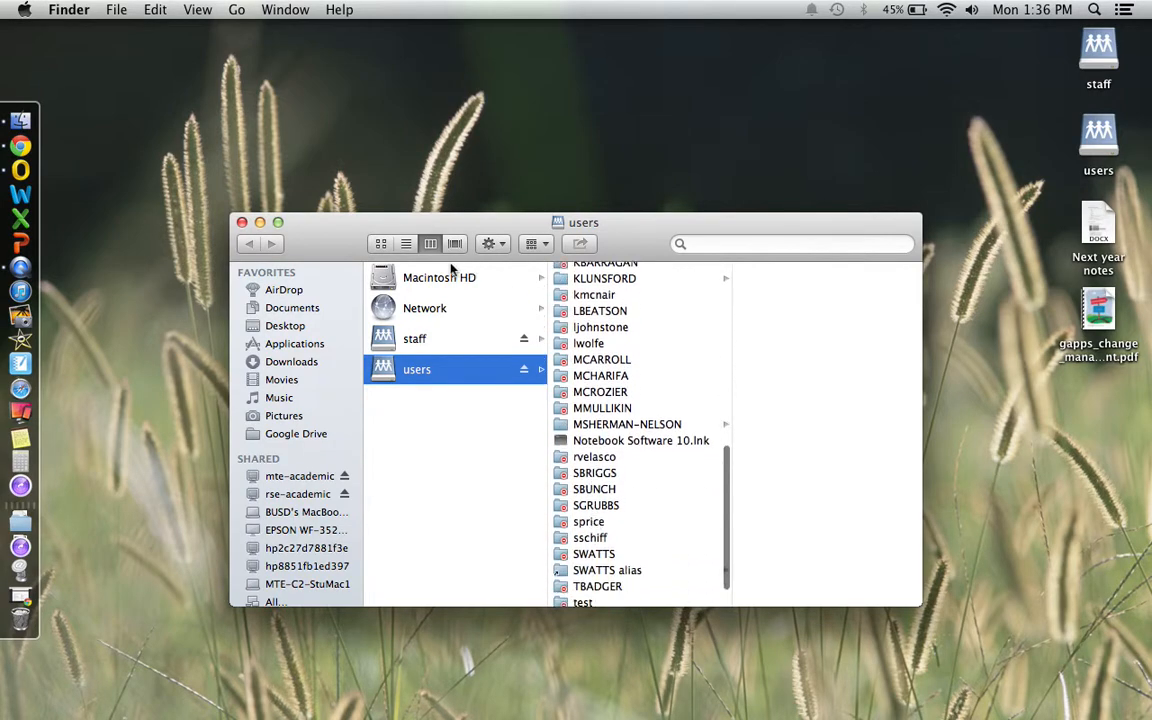
pyautogui.click(241, 223)
# Open the "staff" volume from the desktop and display the contents of the teacher's accessible personal folder.
pyautogui.doubleClick(1098, 55)
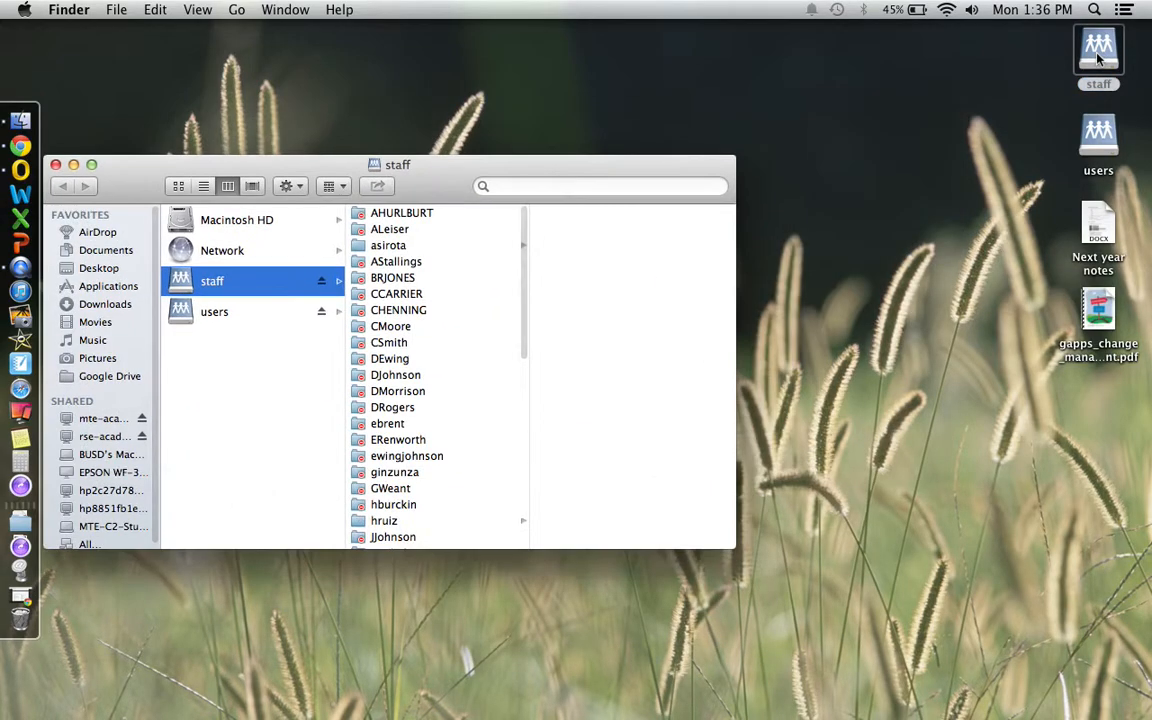
pyautogui.scroll(-2, 428, 534)
pyautogui.scroll(-10, 428, 535)
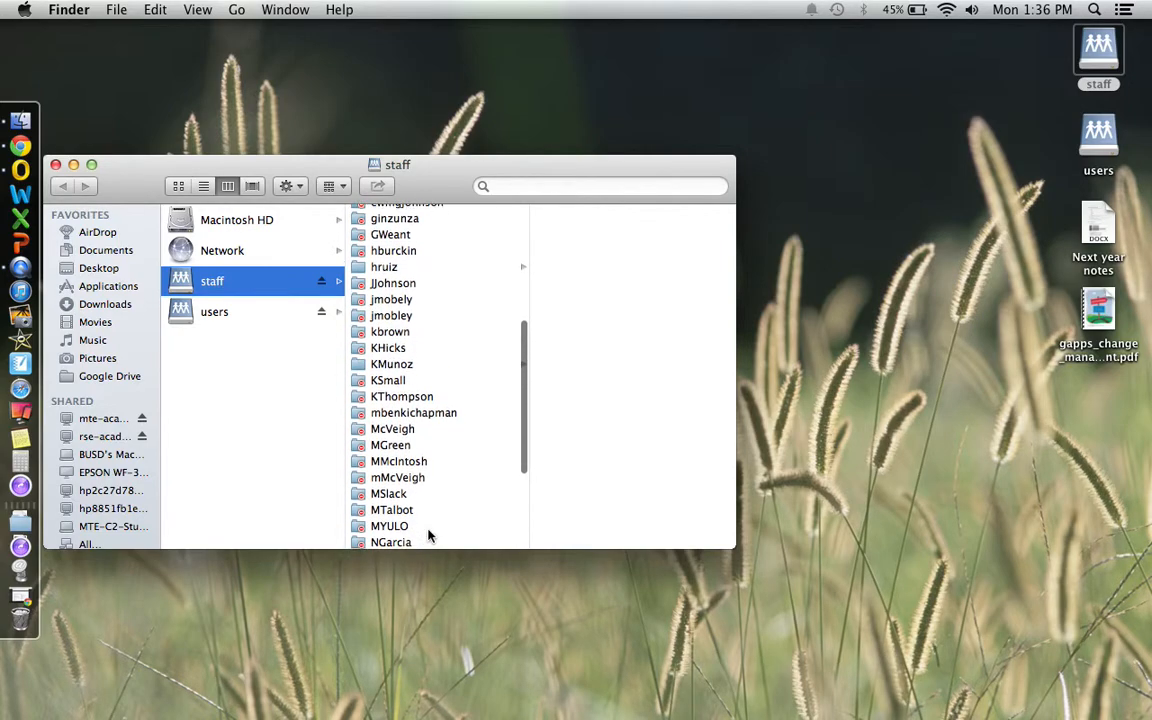
pyautogui.click(365, 336)
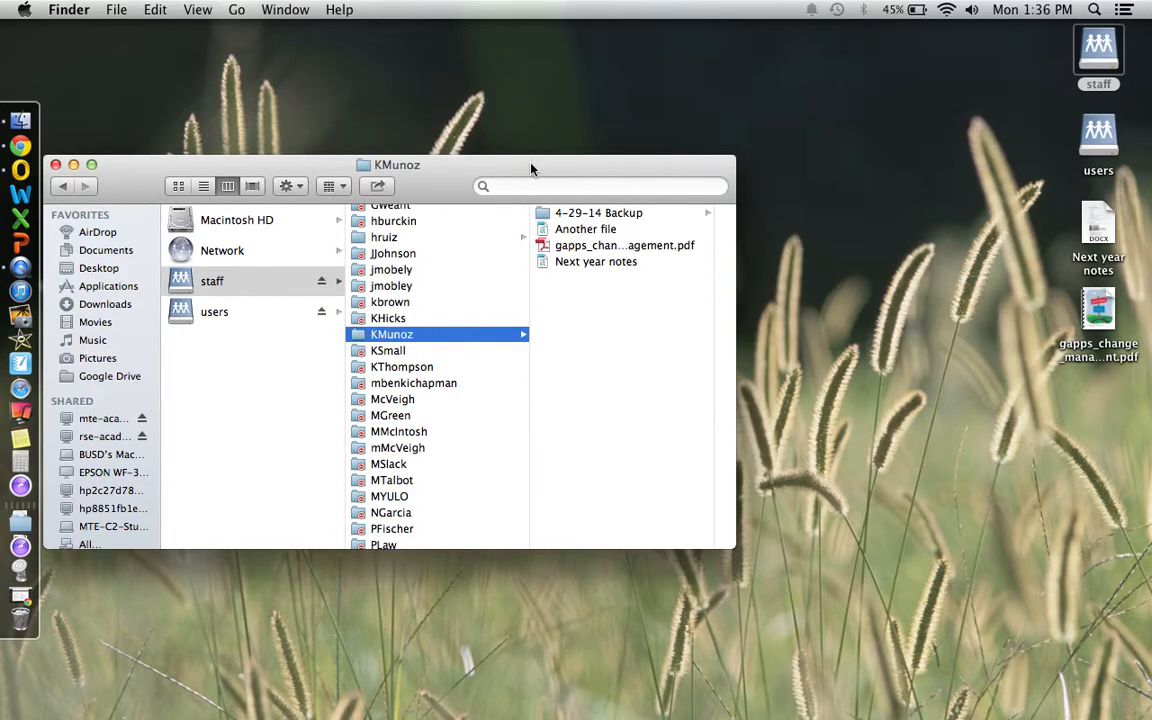
pyautogui.moveTo(531, 167); pyautogui.dragTo(573, 154)
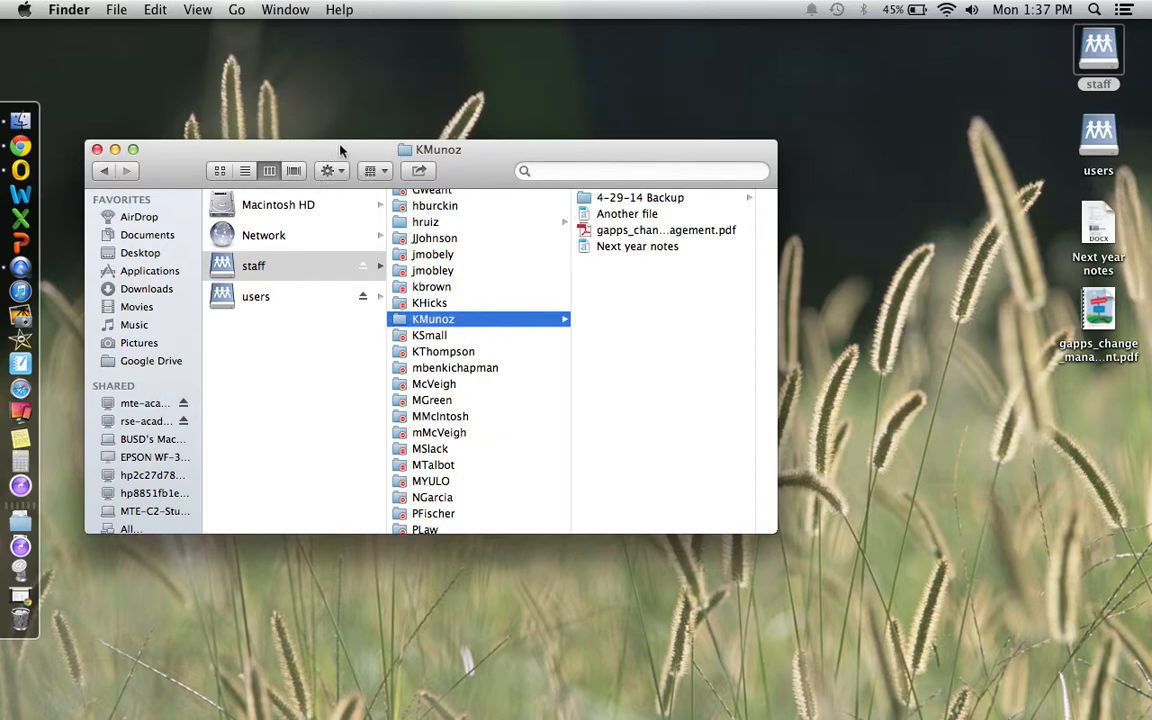
# Create a folder named "Old Files" inside the personal folder on the "staff" volume.
pyautogui.click(341, 172)
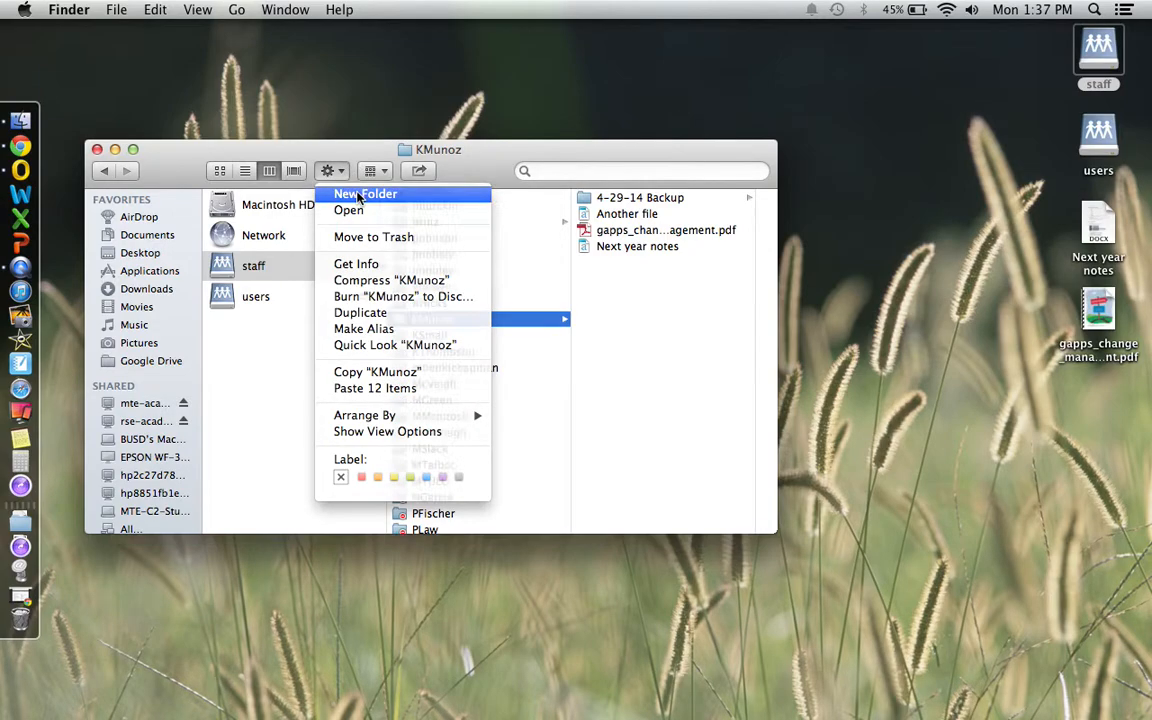
pyautogui.click(360, 194)
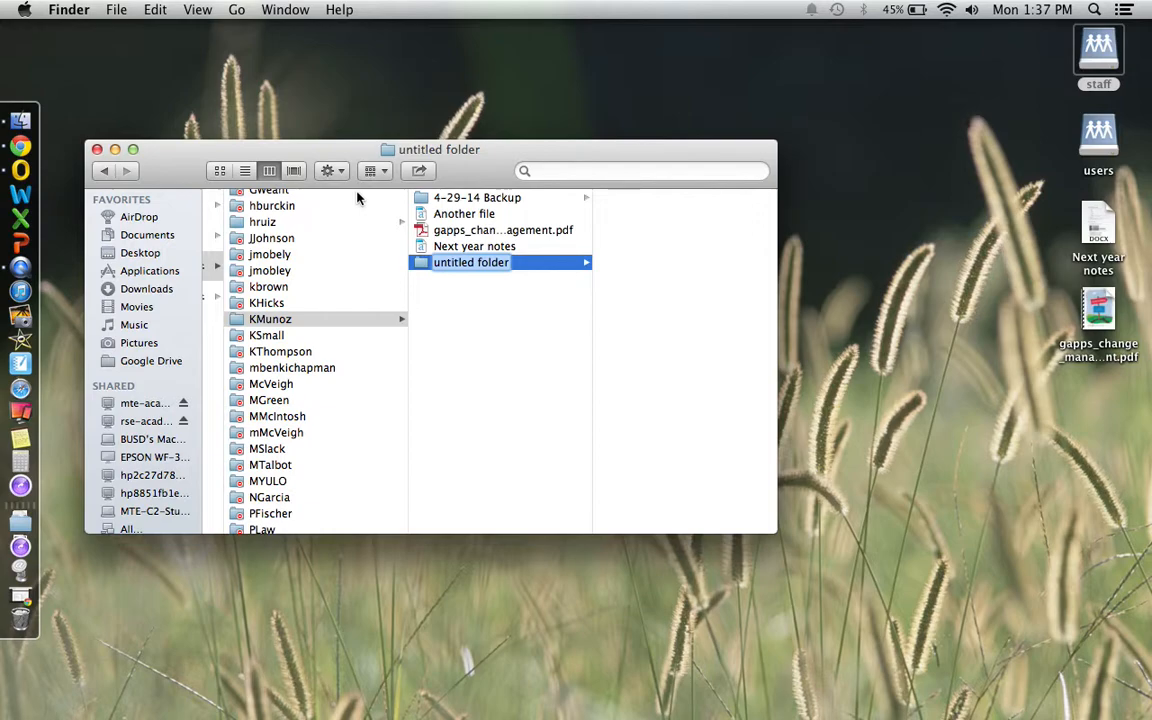
pyautogui.write('Old Fi')
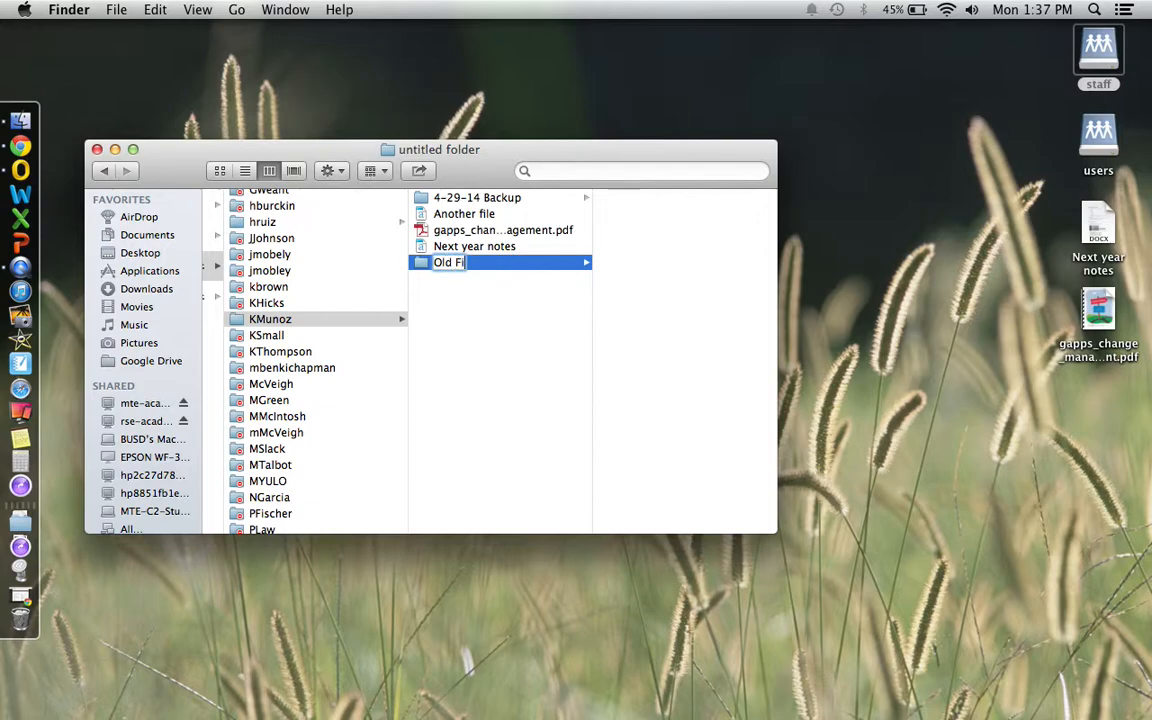
pyautogui.write('les')
pyautogui.click(531, 339)
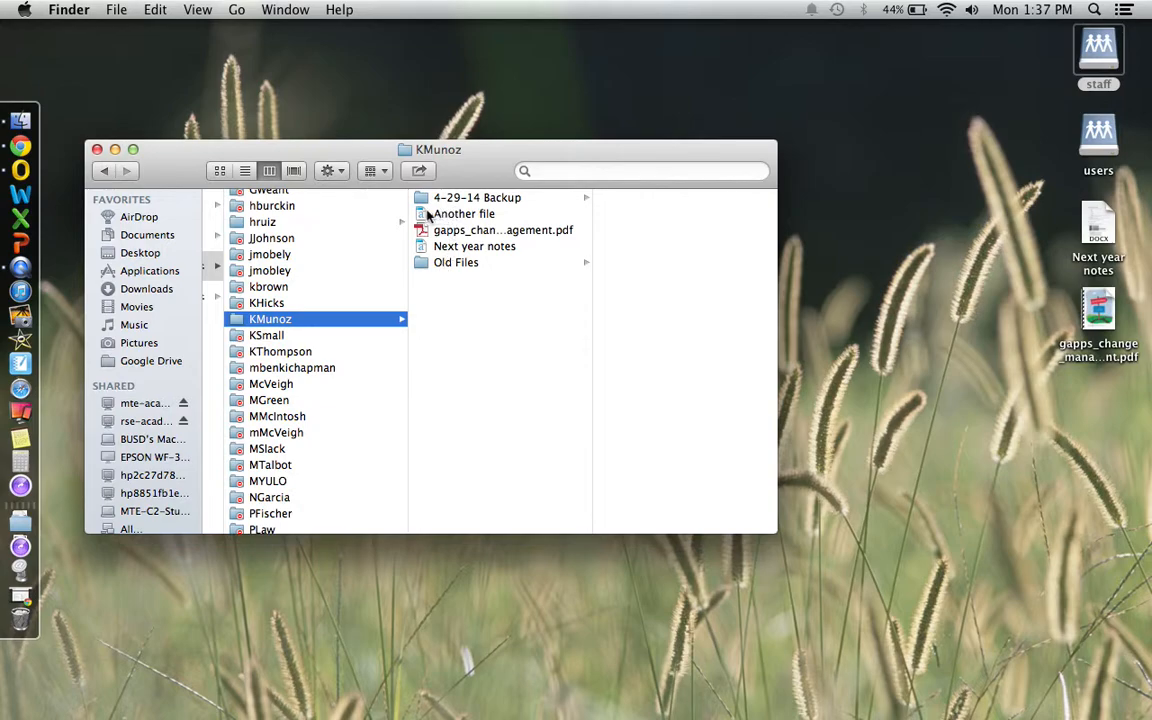
# Move "Another file", the gapps PDF and "Next year notes" into the "Old Files" folder and view its contents.
pyautogui.click(456, 214)
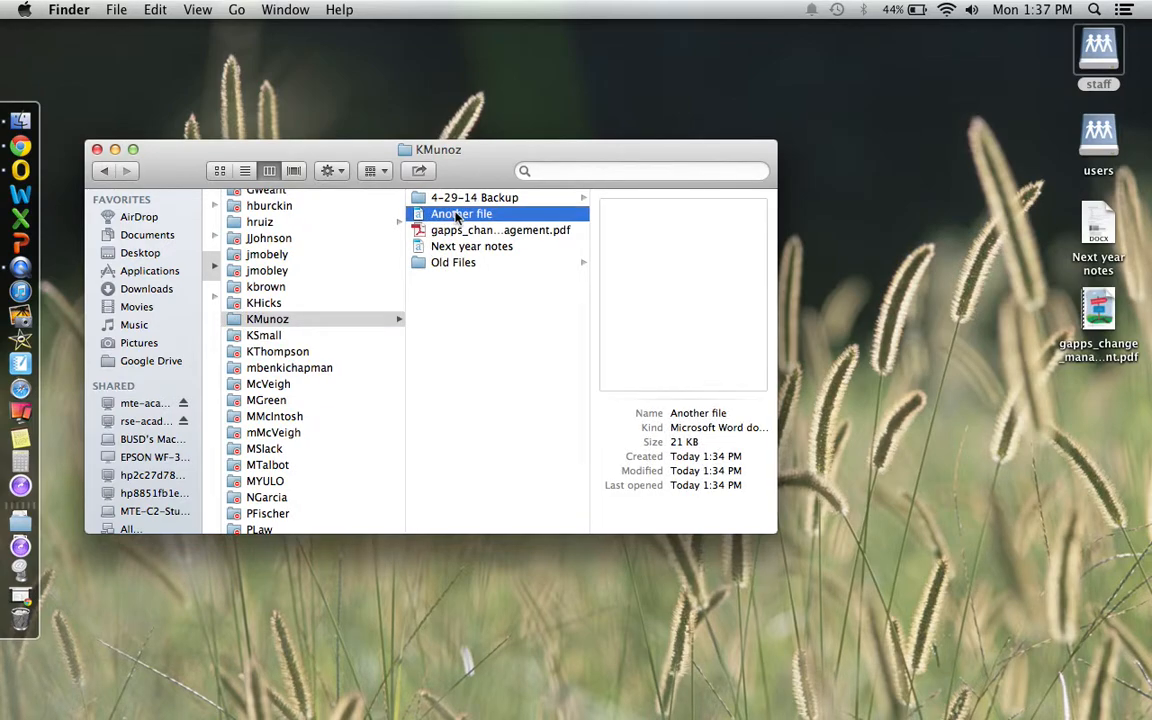
pyautogui.keyDown('shift'); pyautogui.click(424, 252); pyautogui.keyUp('shift')
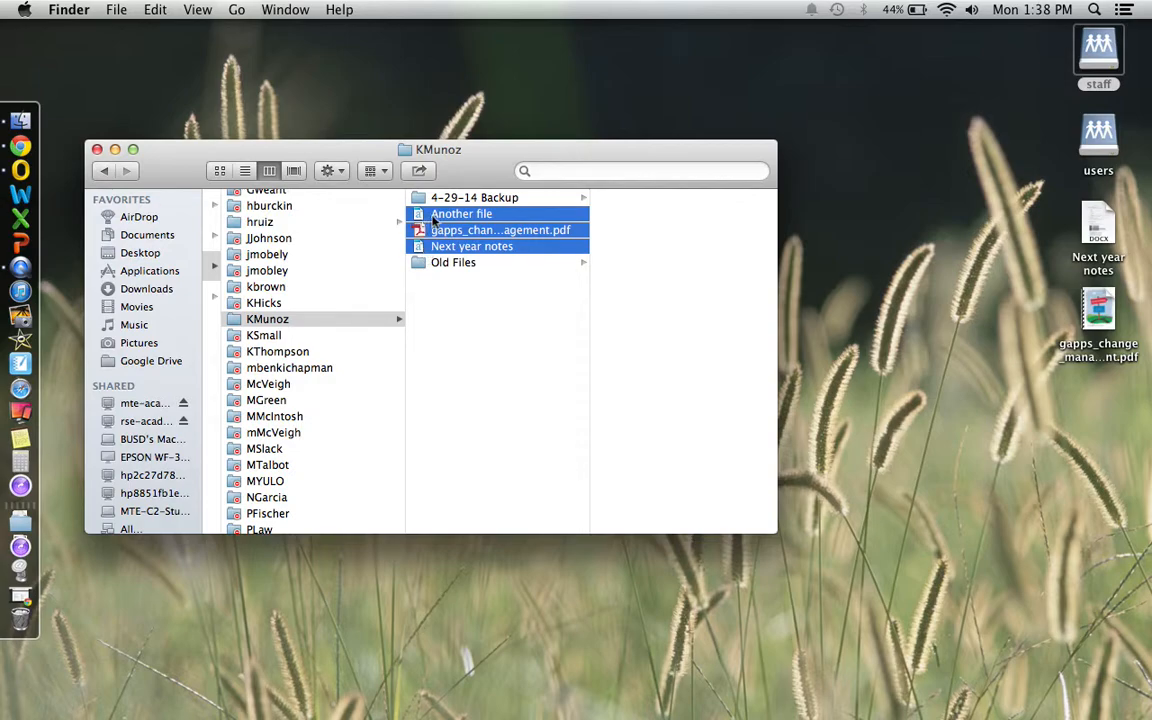
pyautogui.moveTo(434, 219); pyautogui.dragTo(445, 270)
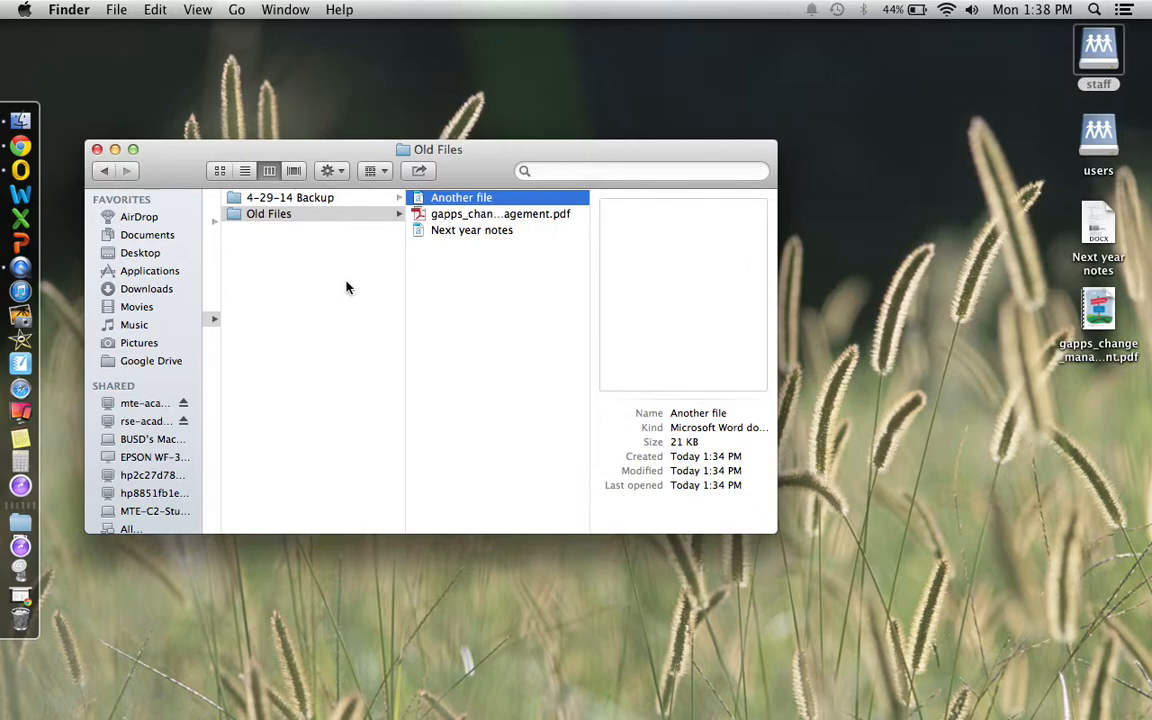
pyautogui.hscroll(-5, 347, 288)
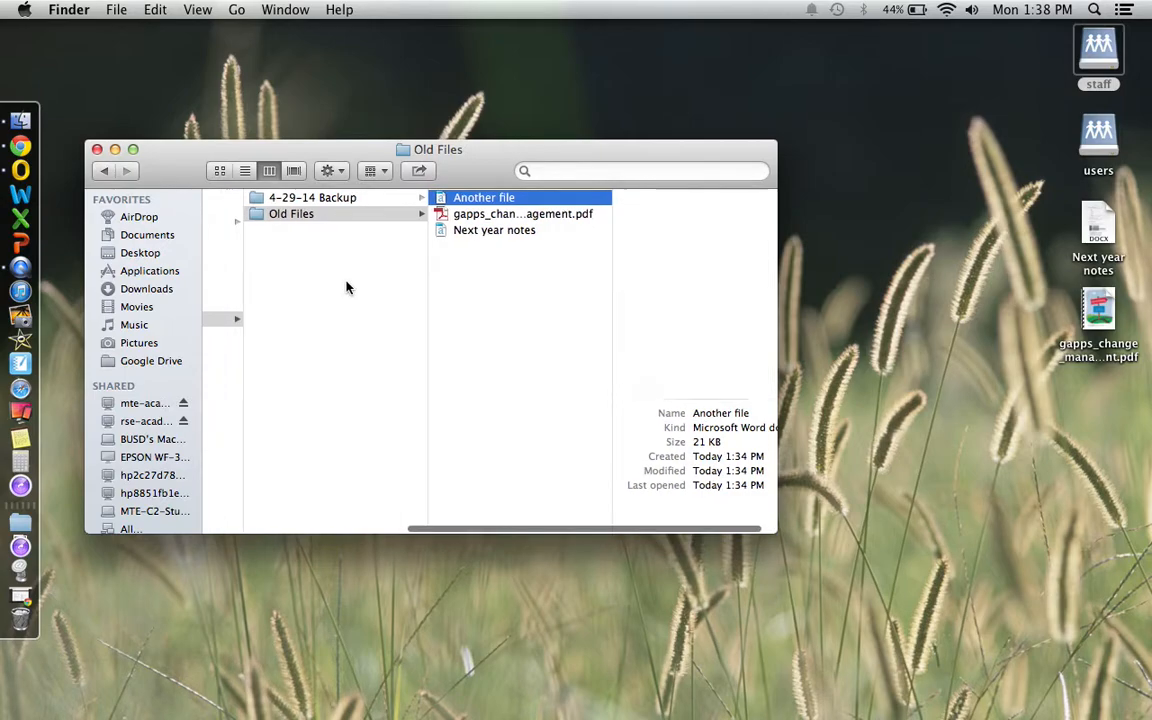
pyautogui.click(391, 252)
pyautogui.click(420, 216)
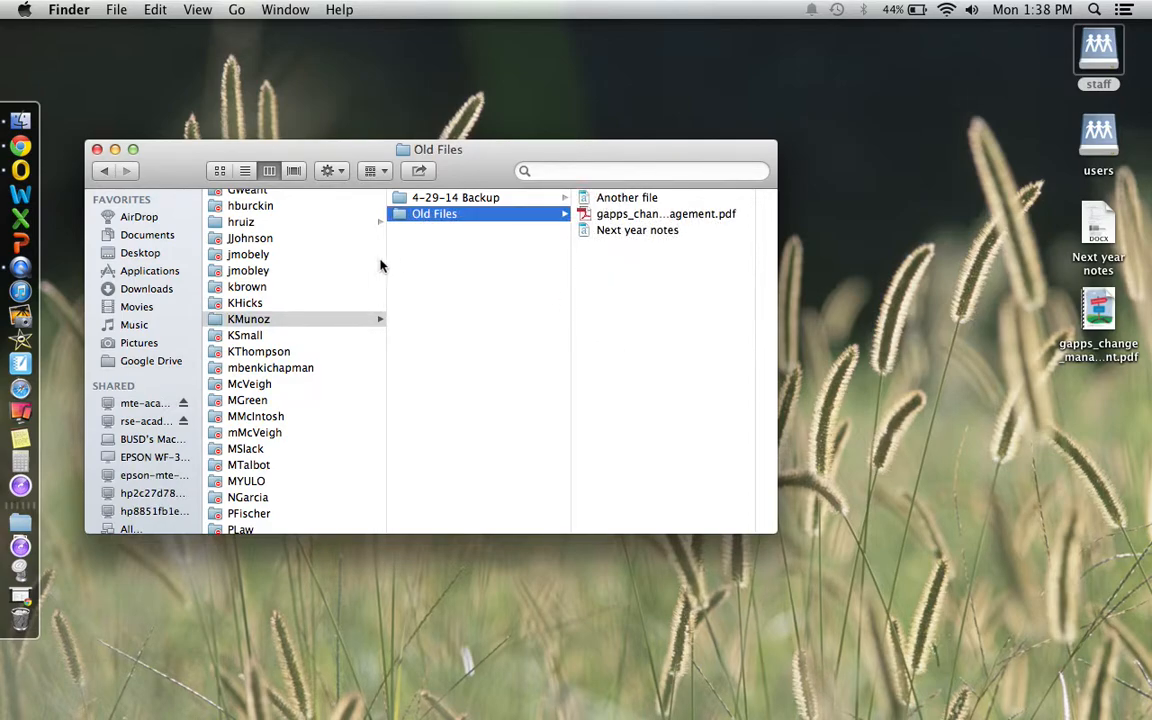
# Create another folder in the personal folder, named "5-5-14 Backup".
pyautogui.click(216, 319)
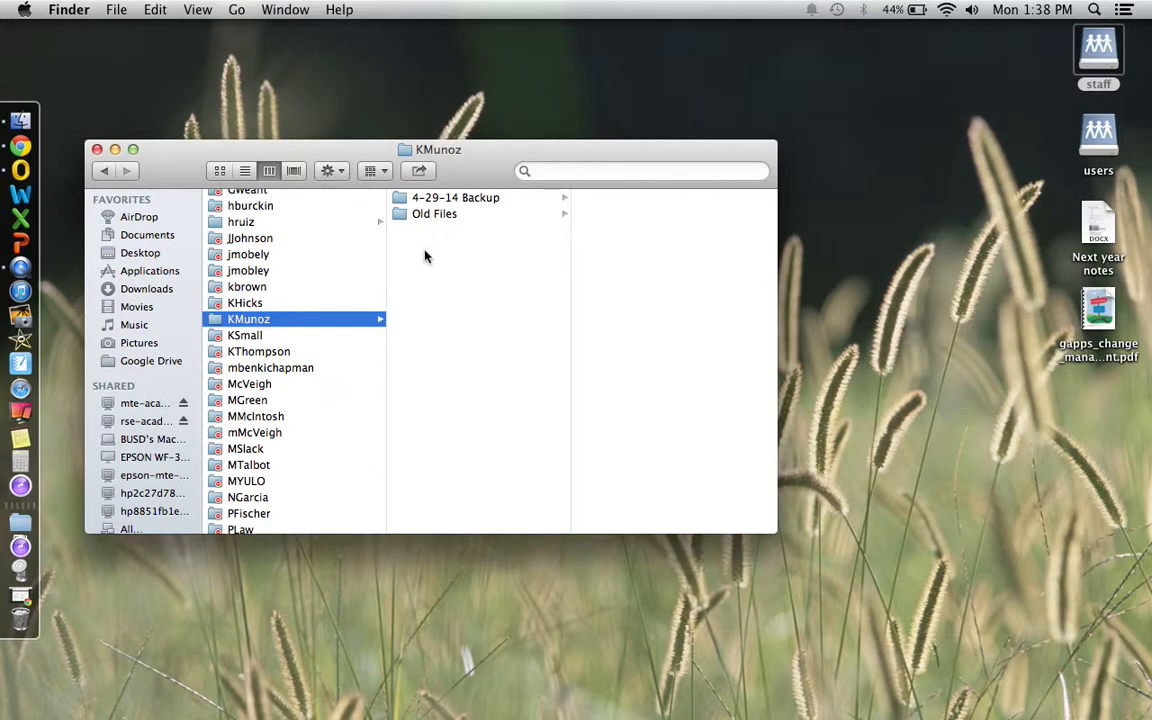
pyautogui.click(336, 171)
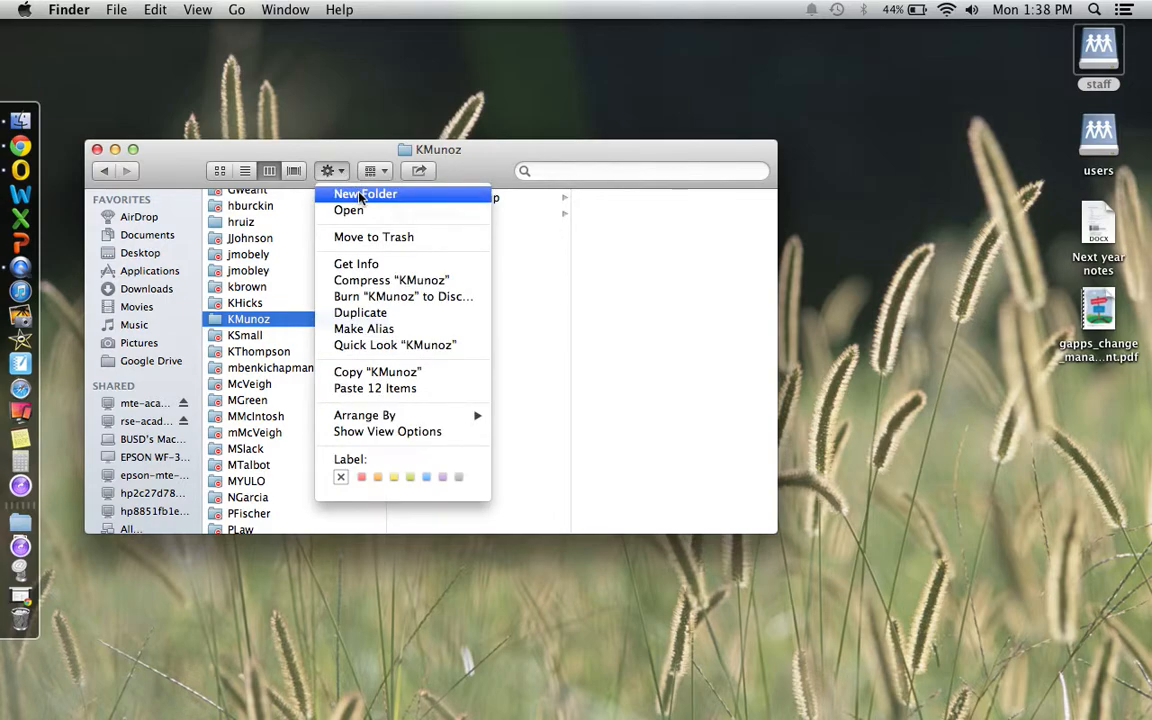
pyautogui.click(361, 195)
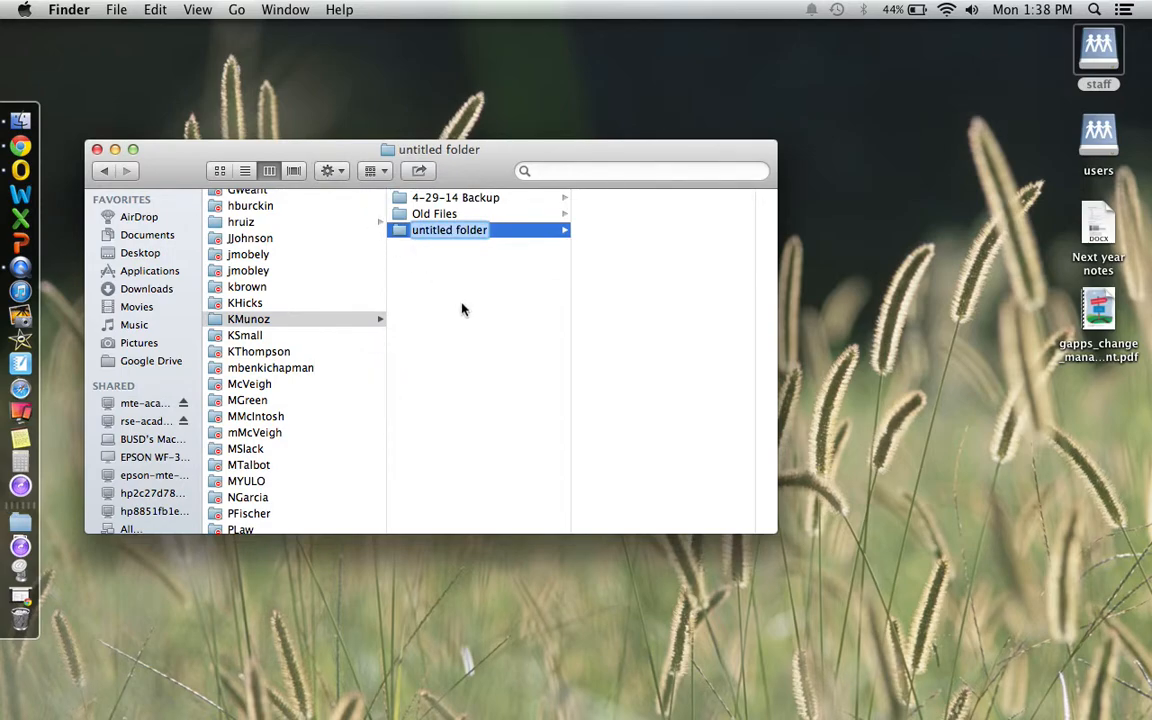
pyautogui.write('5-5')
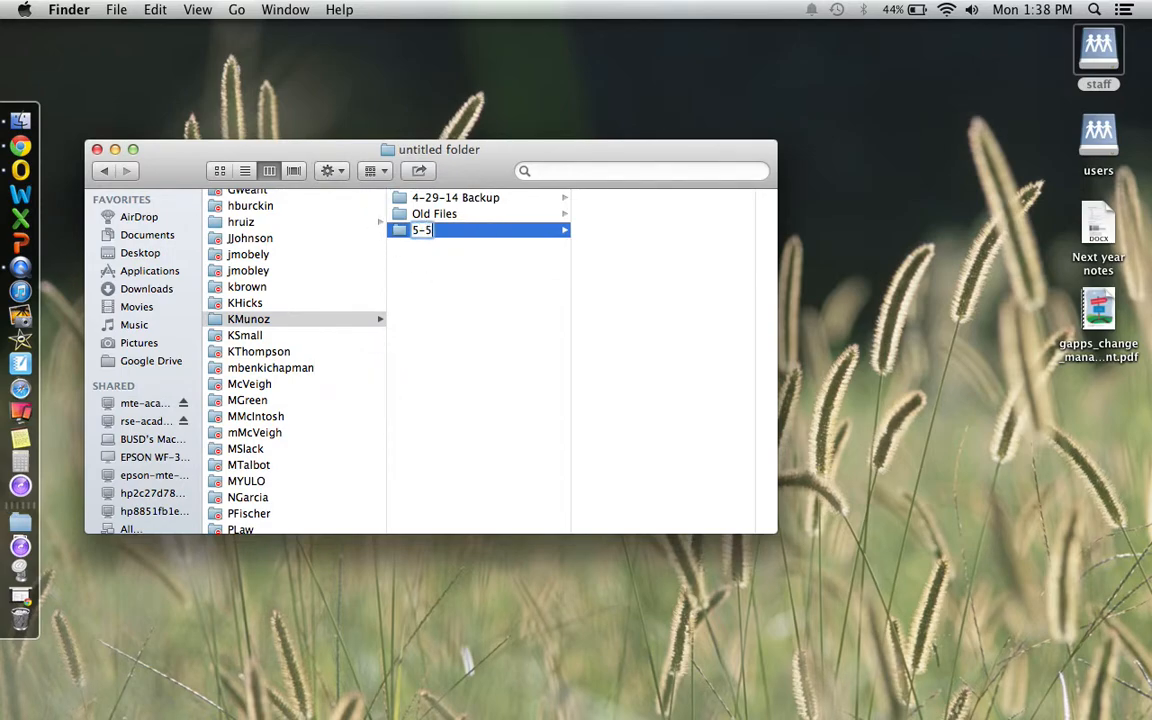
pyautogui.write('-14 Backup')
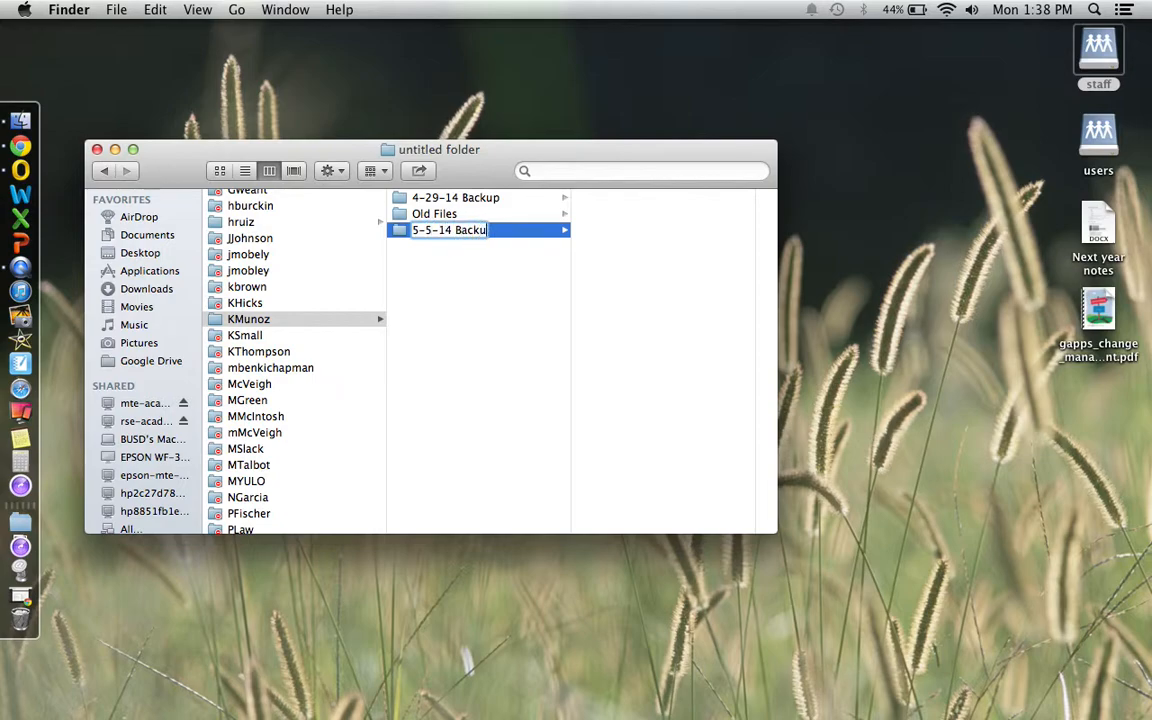
pyautogui.click(533, 342)
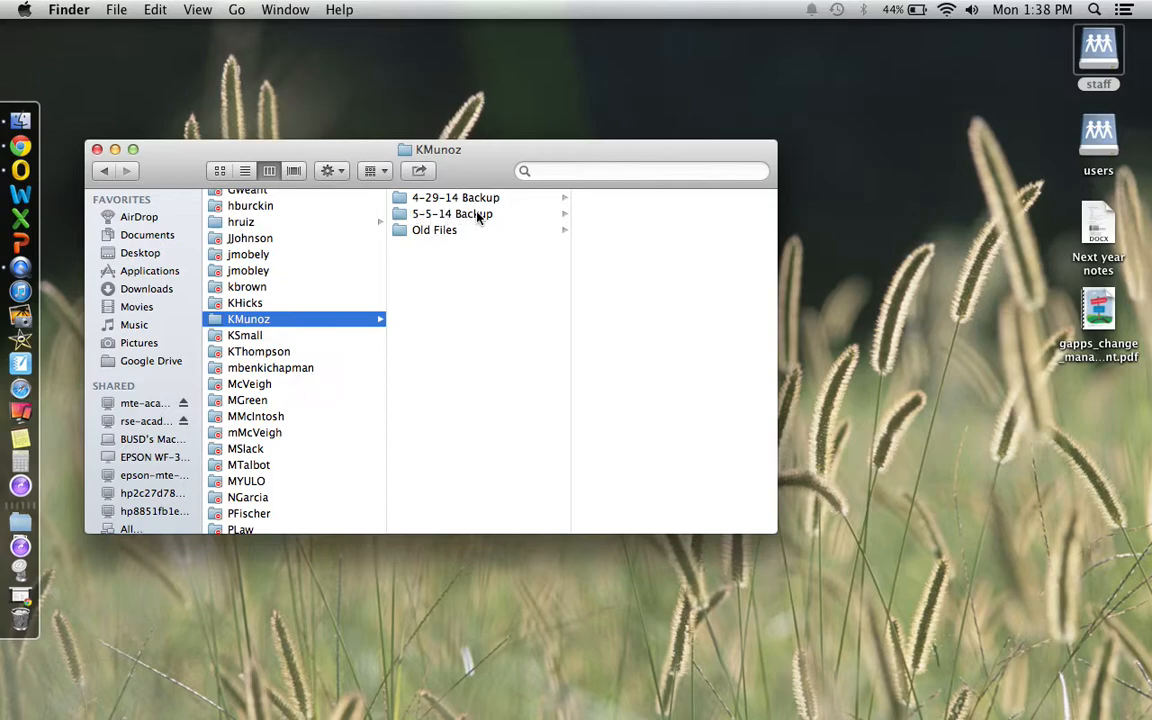
# Copy everything in the Mac's Documents folder from a second Finder window into the "5-5-14 Backup" folder on the server.
pyautogui.click(400, 217)
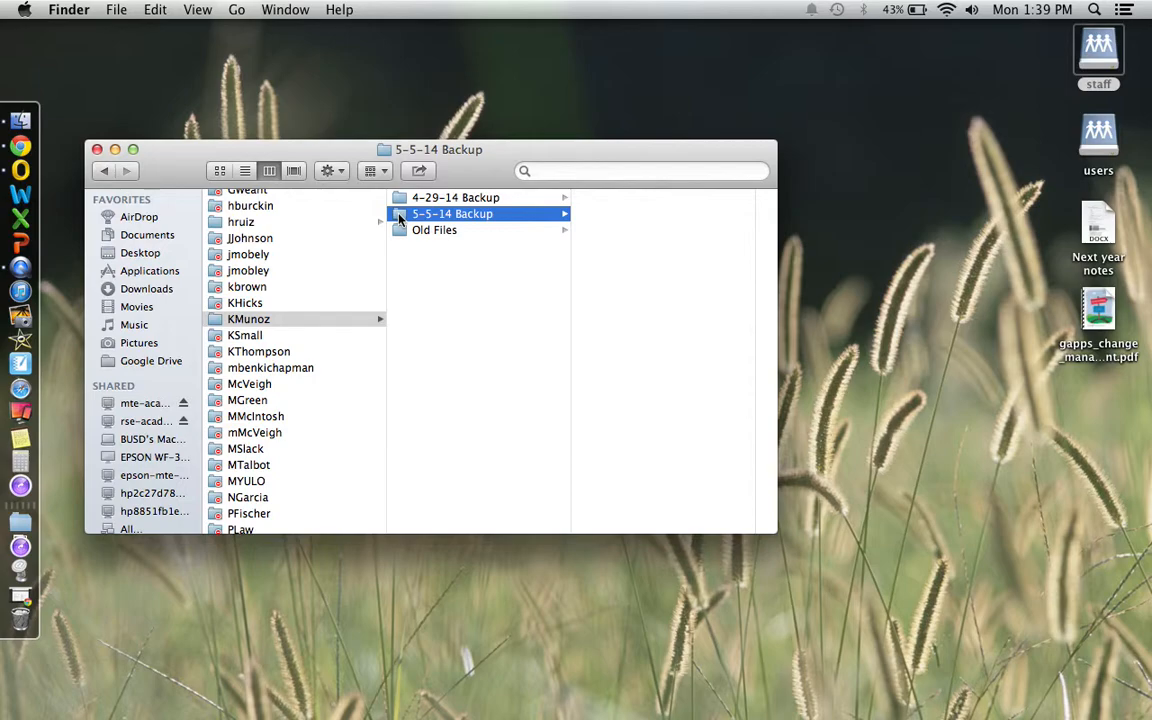
pyautogui.moveTo(342, 150); pyautogui.dragTo(310, 152)
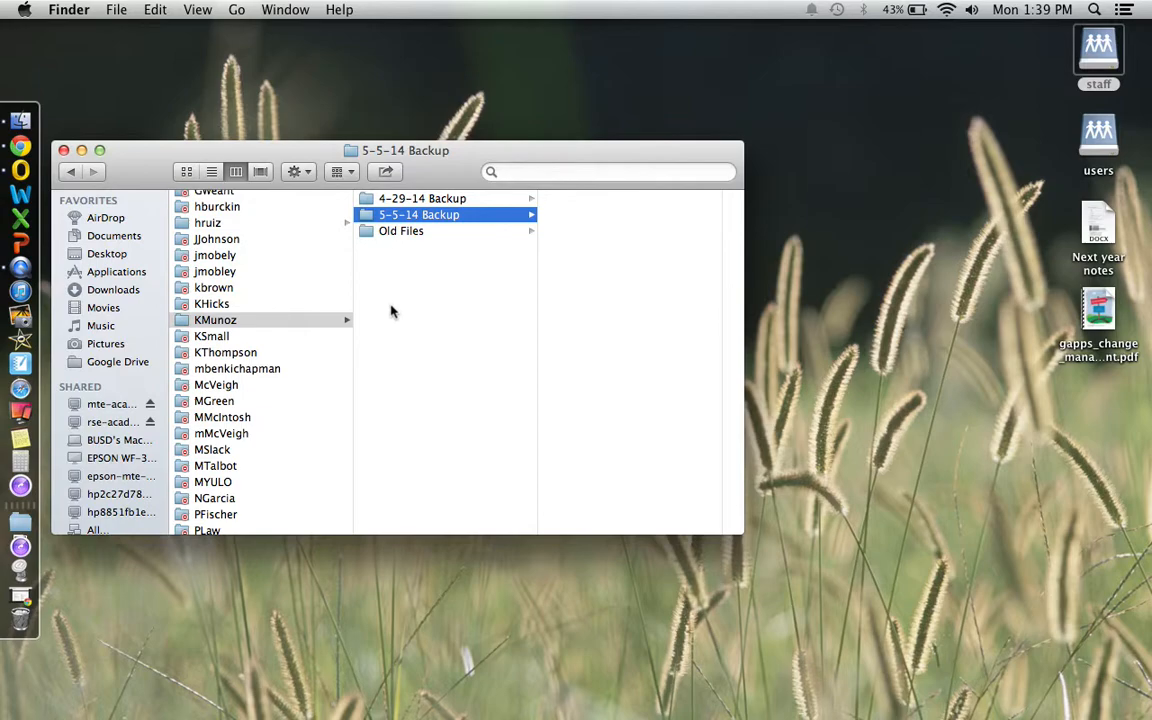
pyautogui.press('super+n')
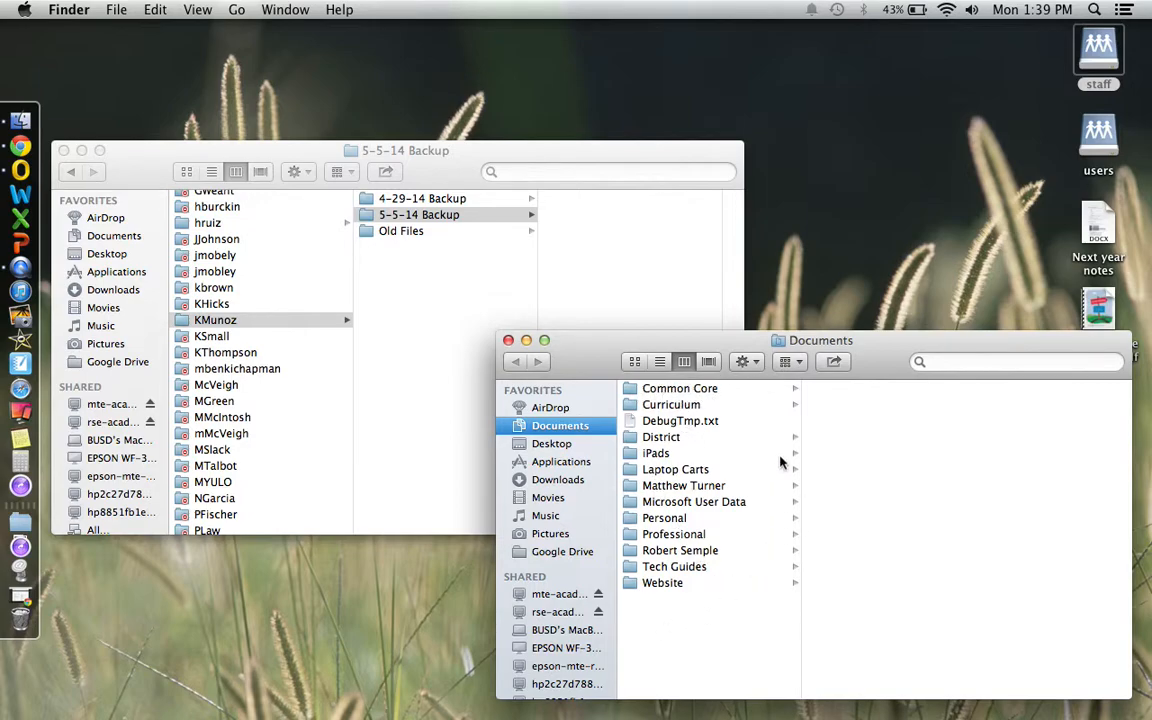
pyautogui.click(659, 394)
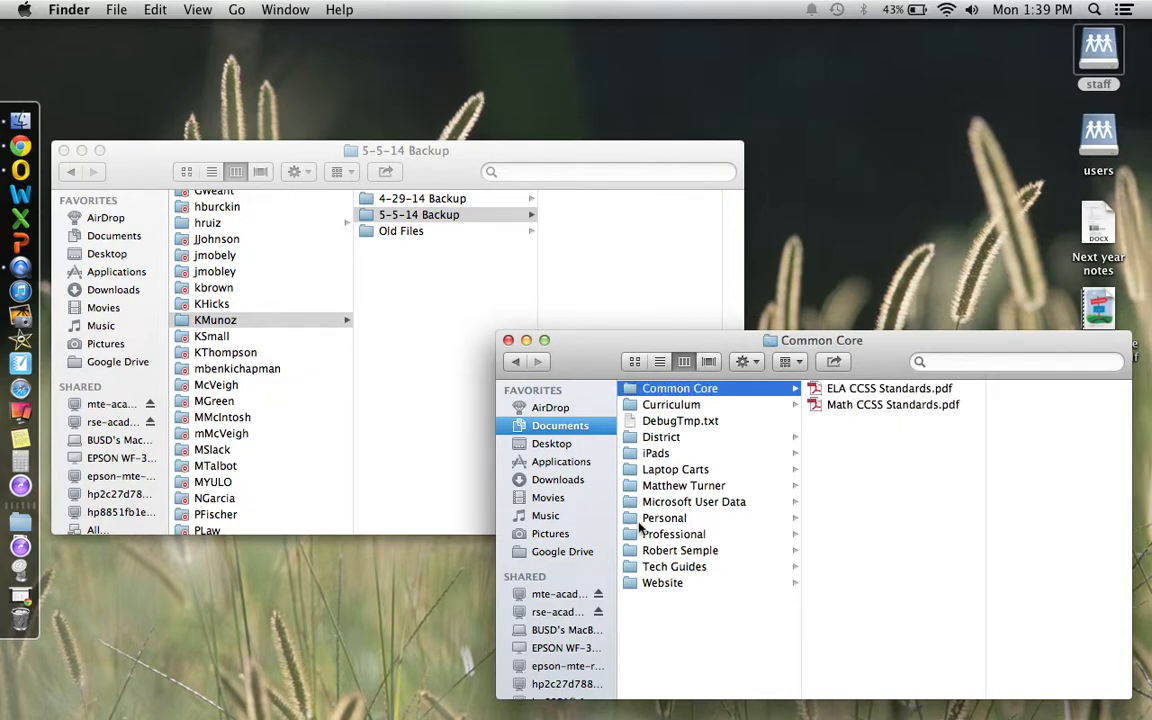
pyautogui.keyDown('shift'); pyautogui.click(650, 585); pyautogui.keyUp('shift')
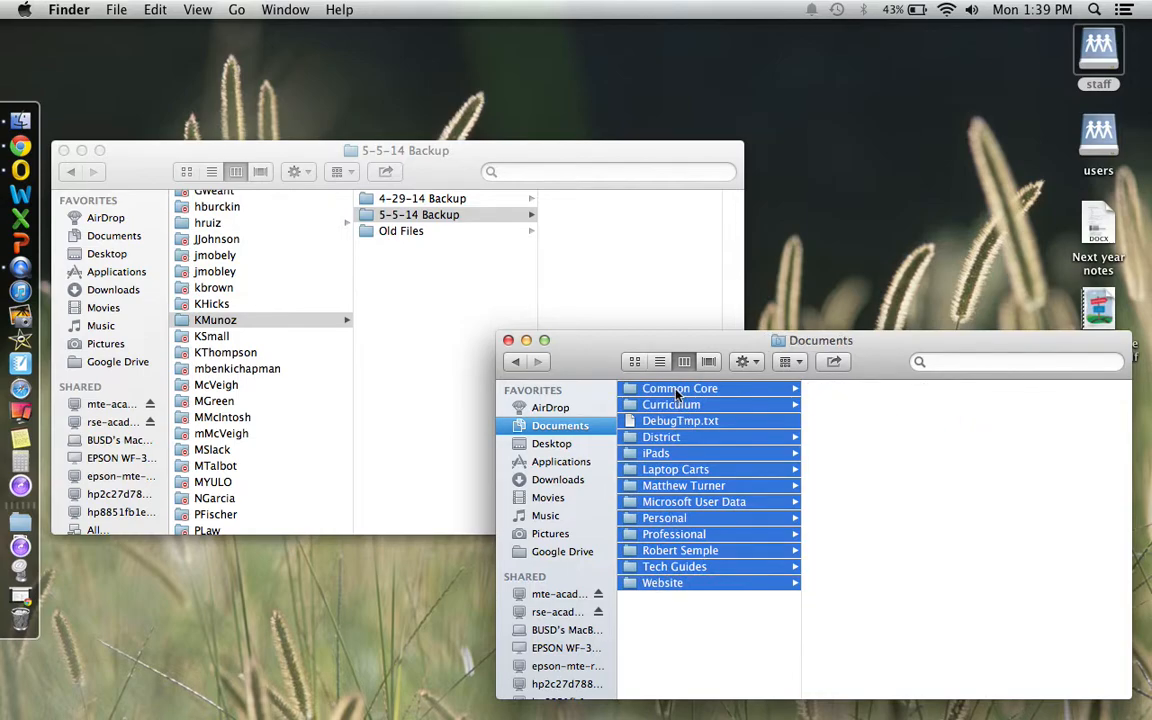
pyautogui.moveTo(676, 395); pyautogui.dragTo(569, 221)
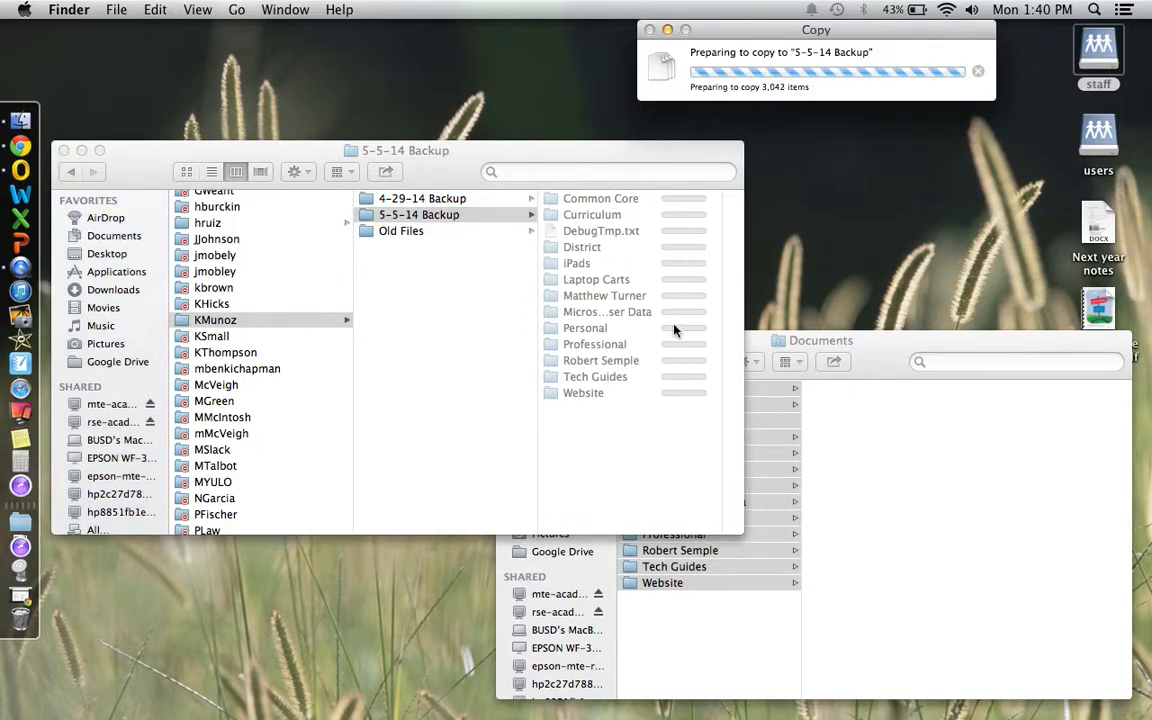
pyautogui.moveTo(828, 36); pyautogui.dragTo(879, 107)
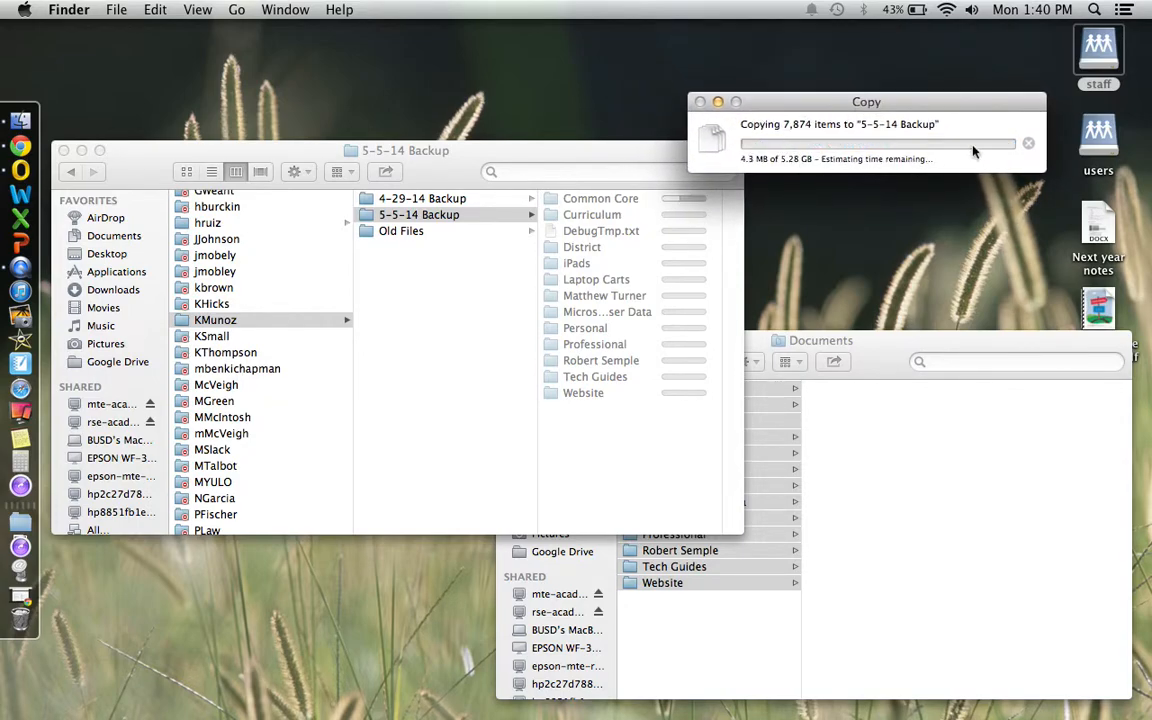